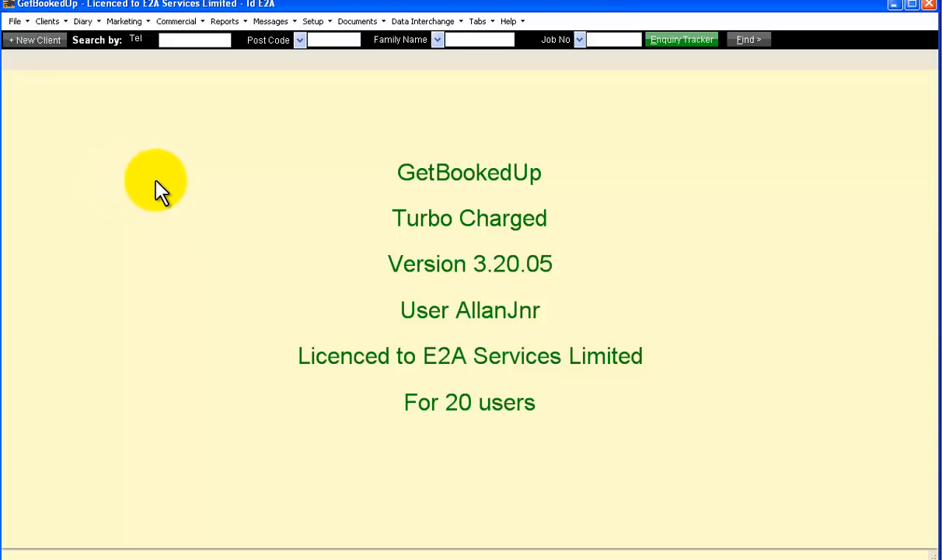
# Open My Filter and load the saved filter "All Clients NE Donc Villages".
pyautogui.click(121, 23)
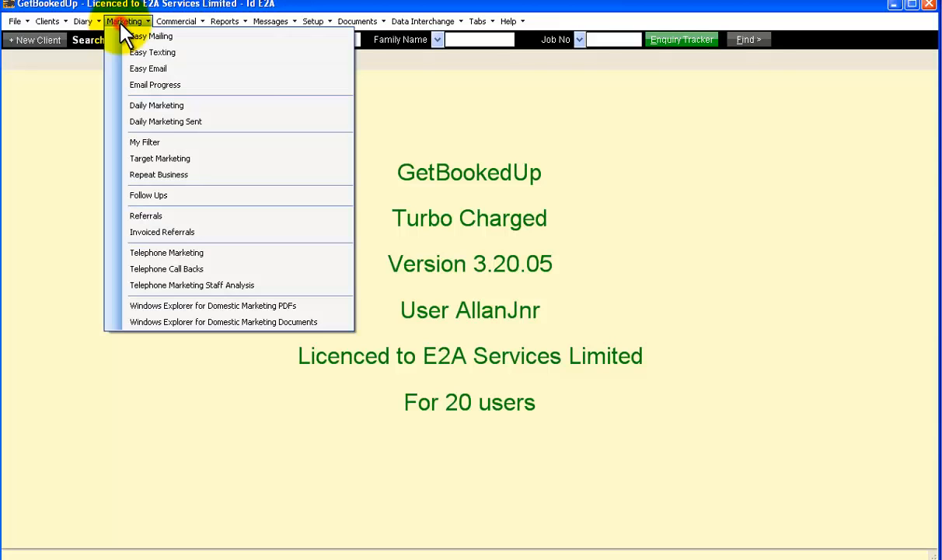
pyautogui.click(125, 142)
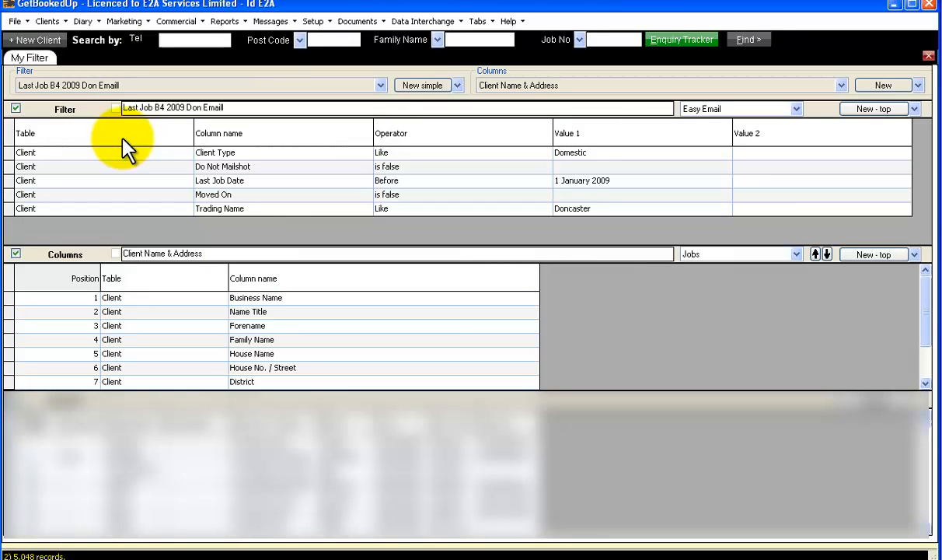
pyautogui.click(381, 86)
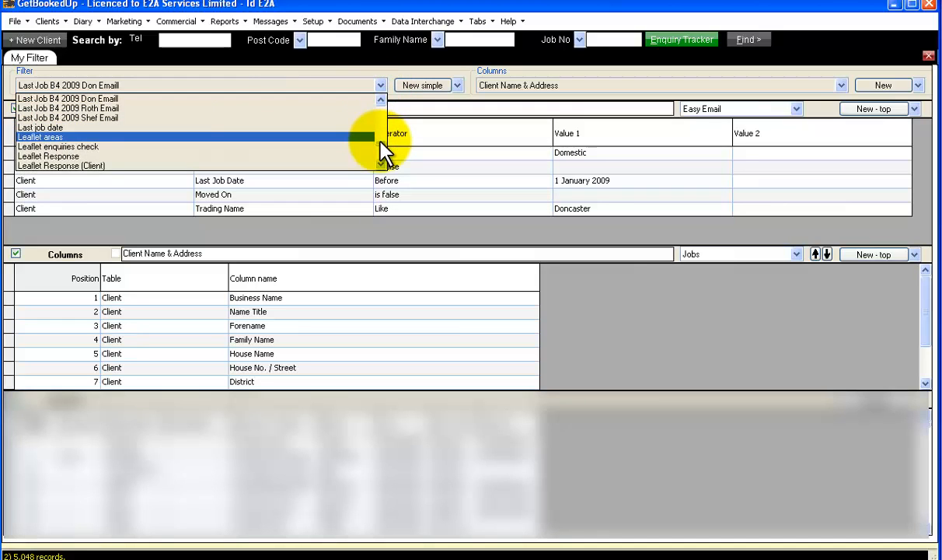
pyautogui.scroll(15, 379, 143)
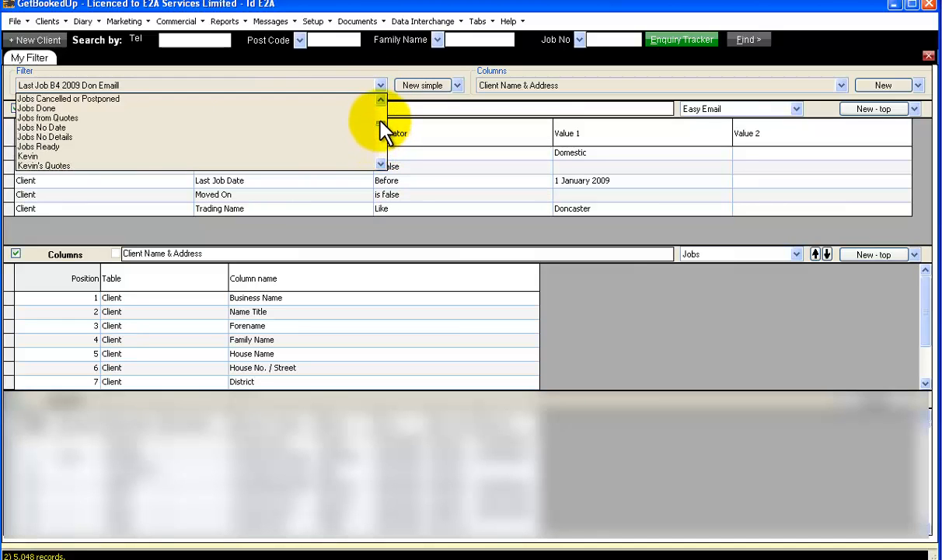
pyautogui.scroll(8, 381, 116)
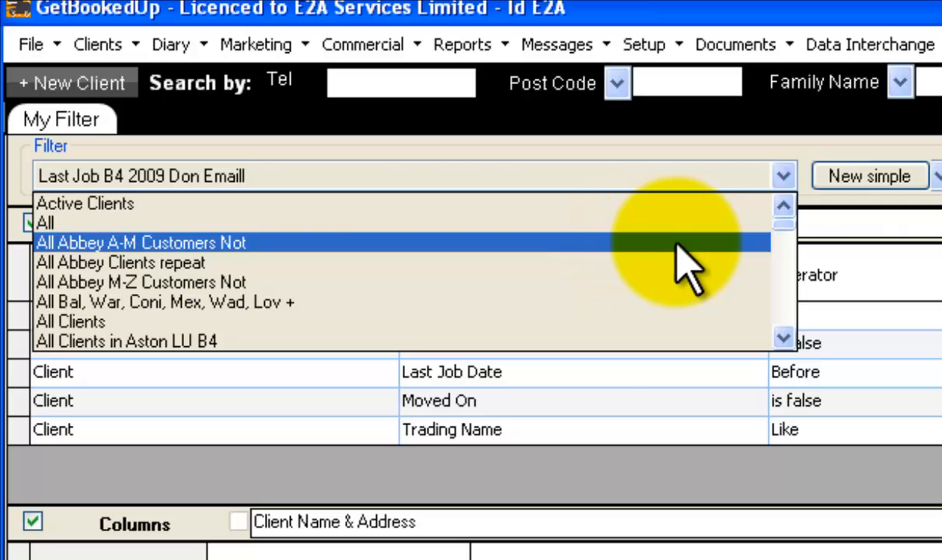
pyautogui.click(783, 337)
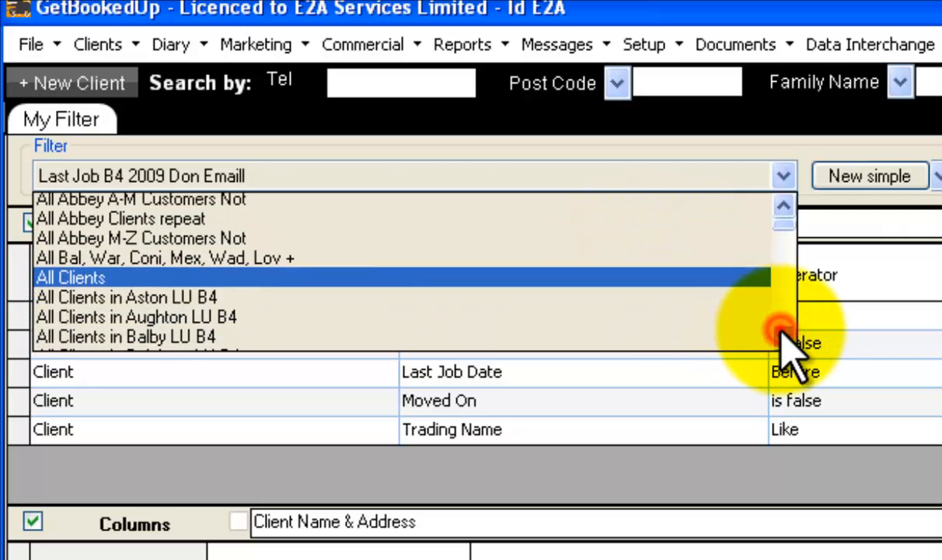
pyautogui.click(781, 332)
pyautogui.click(781, 332)
pyautogui.click(781, 332)
pyautogui.click(781, 332)
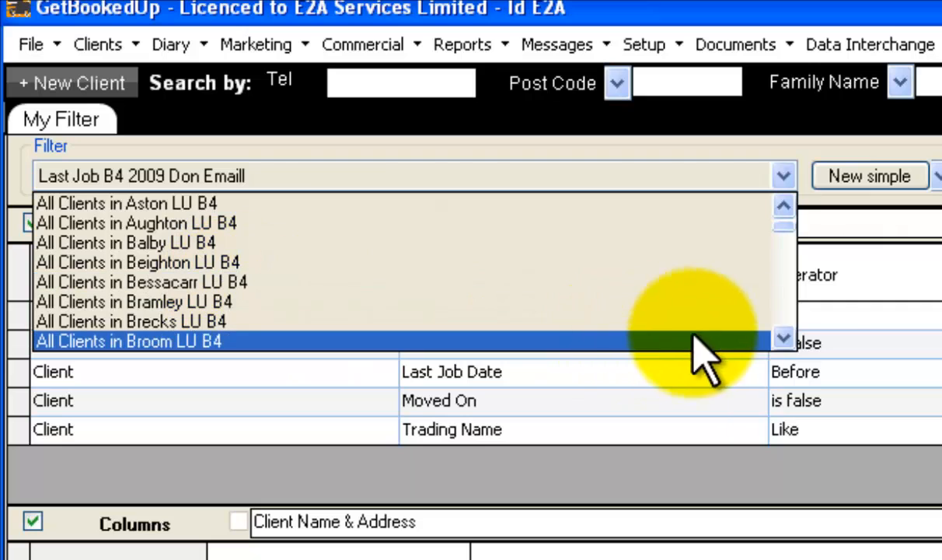
pyautogui.click(784, 336)
pyautogui.moveTo(784, 336); pyautogui.dragTo(784, 336)
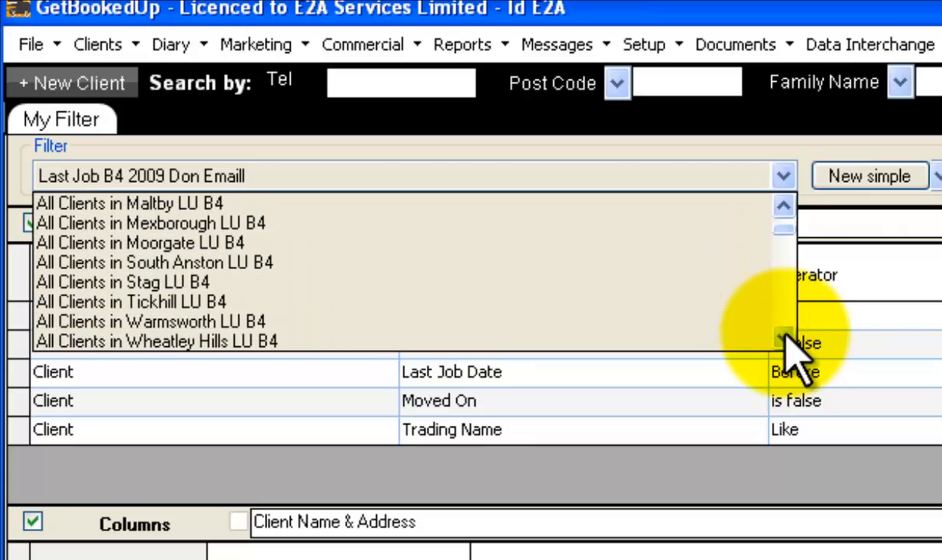
pyautogui.moveTo(784, 336); pyautogui.dragTo(783, 336)
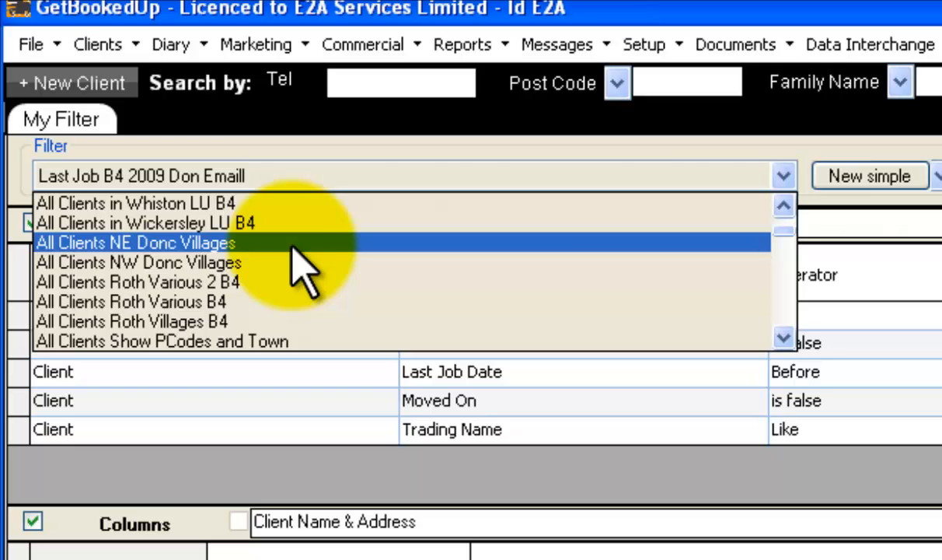
pyautogui.click(221, 243)
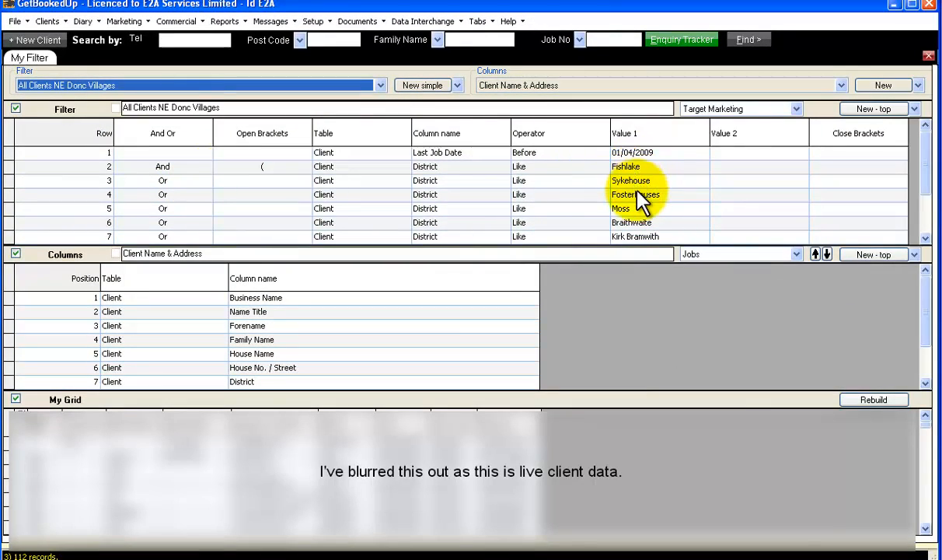
# Check the loaded filter's district criteria through the last row and rebuild the My Grid client list.
pyautogui.click(925, 238)
pyautogui.click(925, 237)
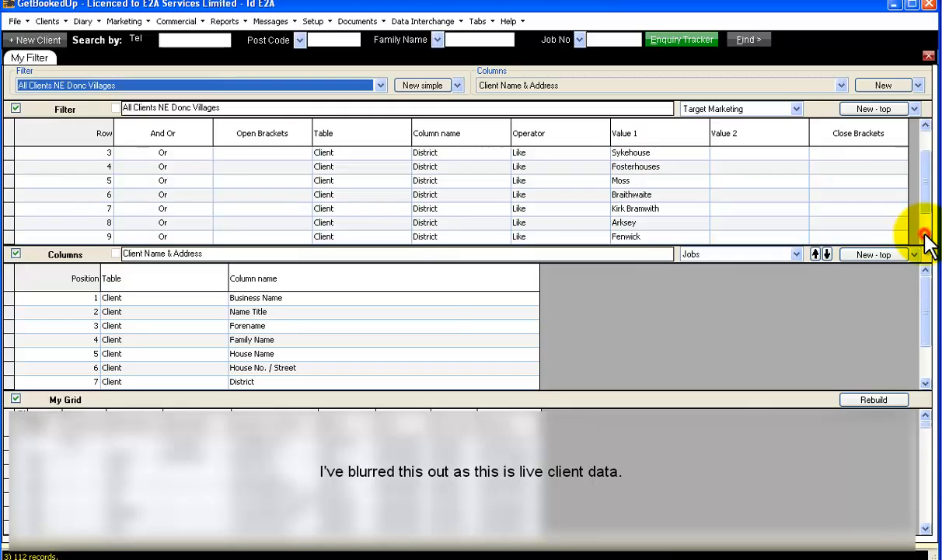
pyautogui.click(925, 238)
pyautogui.click(925, 238)
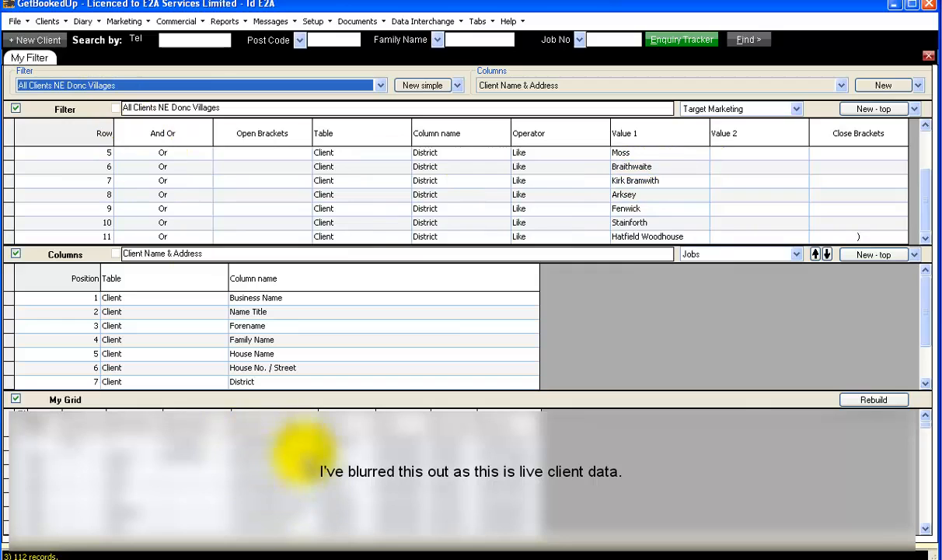
pyautogui.click(864, 400)
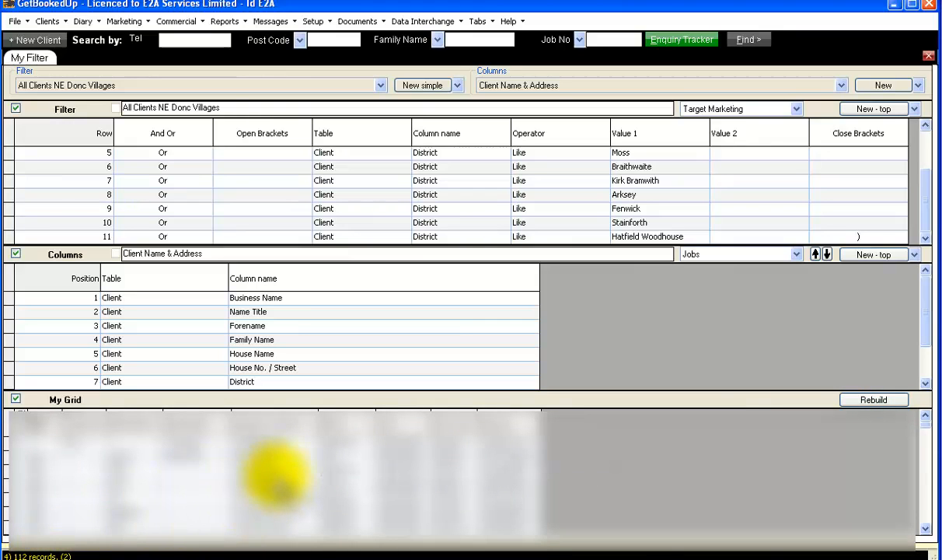
# Display the print, copy and export options available for the My Grid client list.
pyautogui.rightClick(266, 473)
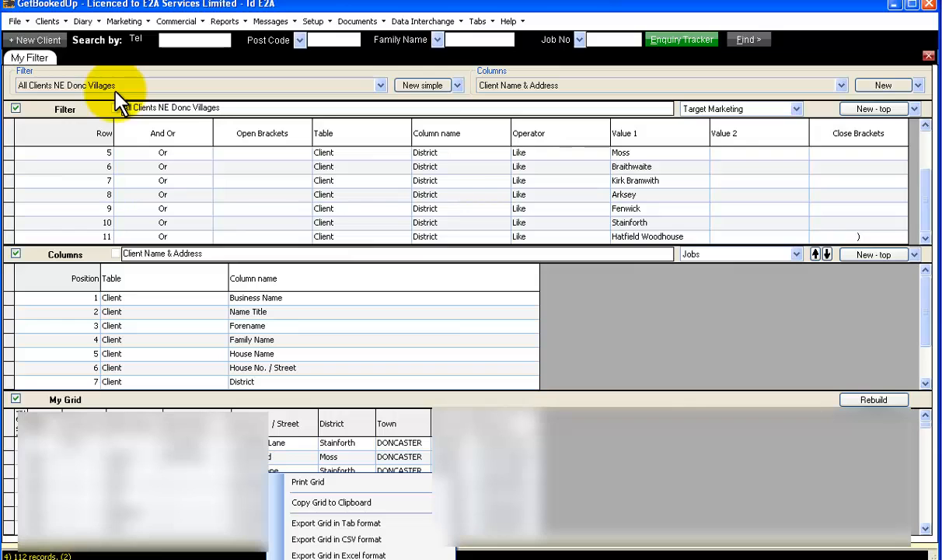
pyautogui.click(220, 484)
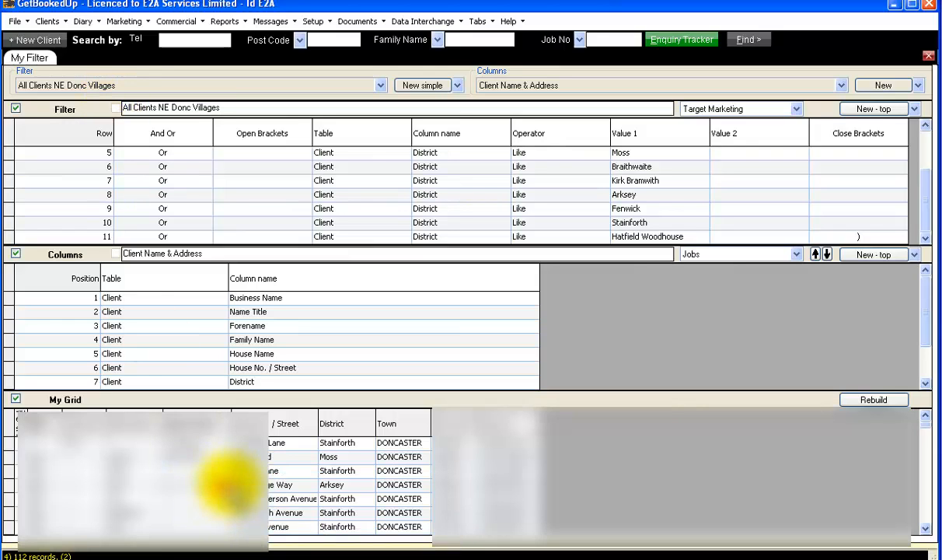
pyautogui.rightClick(232, 481)
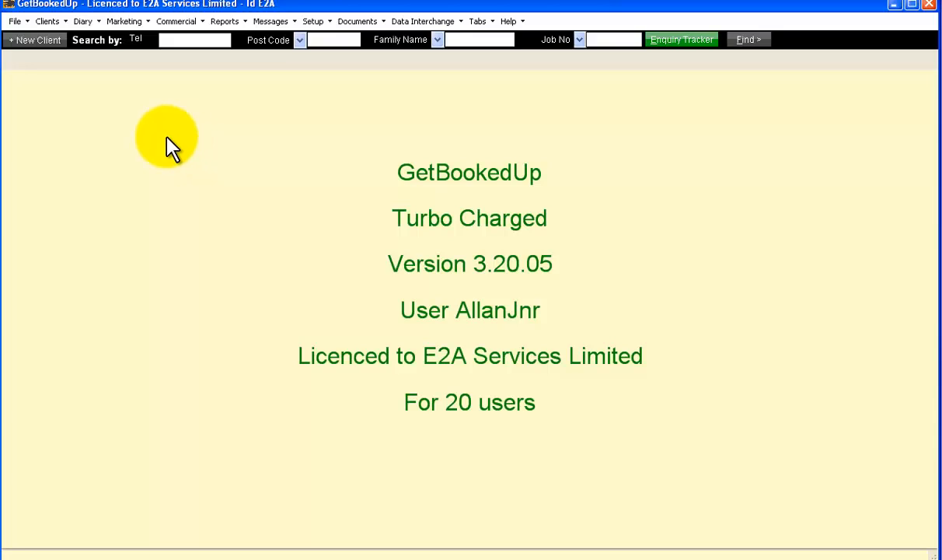
# Open Easy Mailing and show the clients matching the My Grid filter "Clients in Leaflet Area Don 1".
pyautogui.click(125, 21)
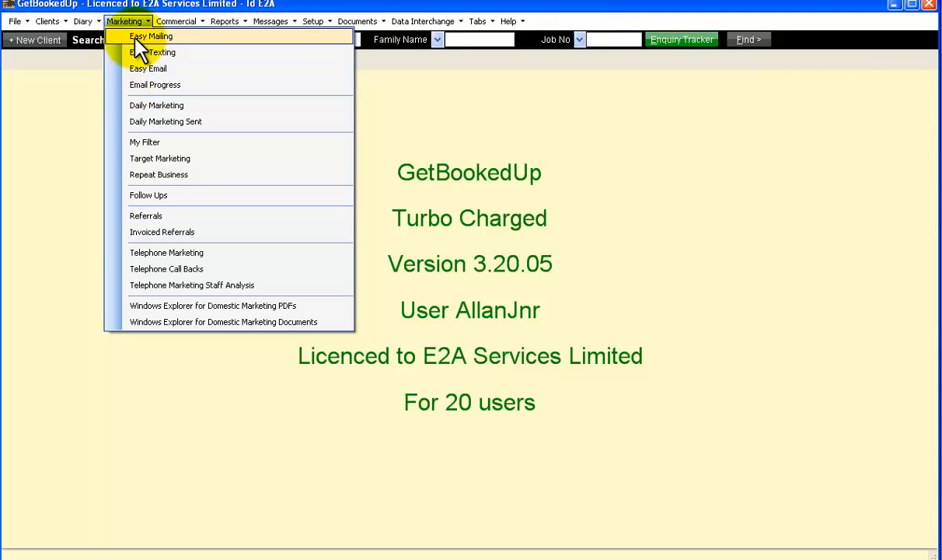
pyautogui.click(151, 37)
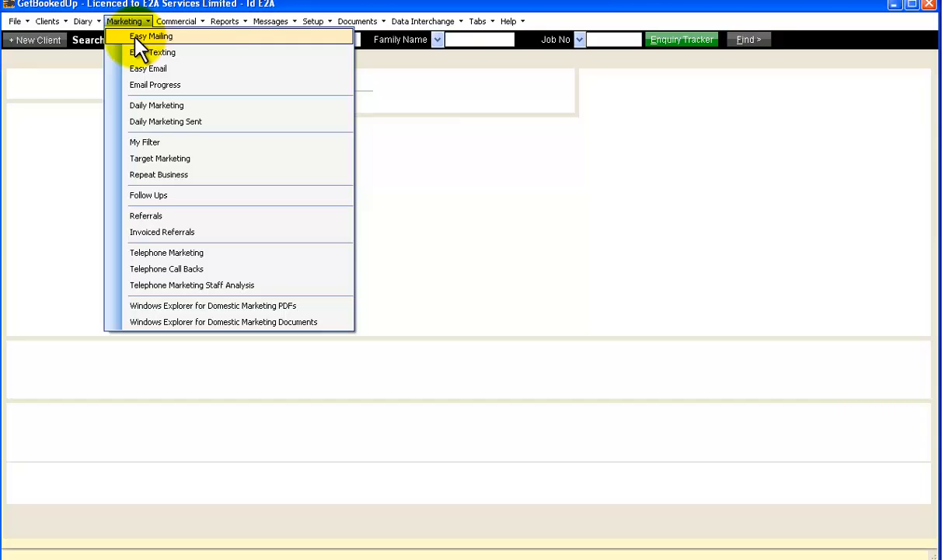
pyautogui.click(134, 39)
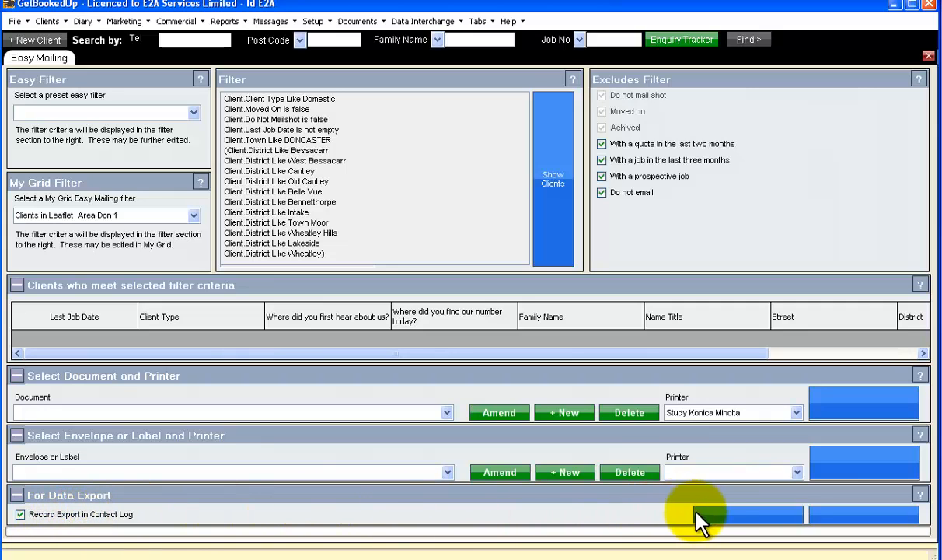
pyautogui.click(556, 167)
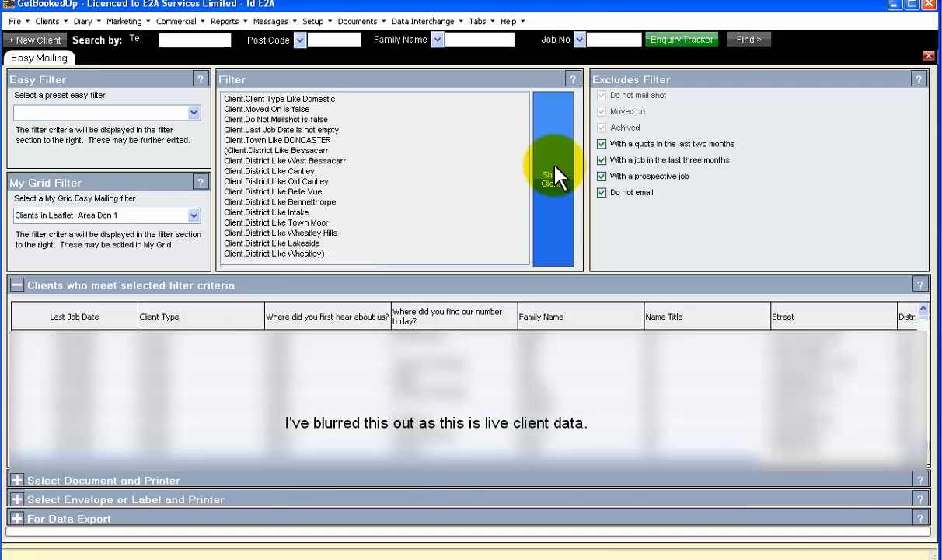
# Expand the data export section to examine the Word and Excel options, and close Easy Mailing.
pyautogui.click(19, 519)
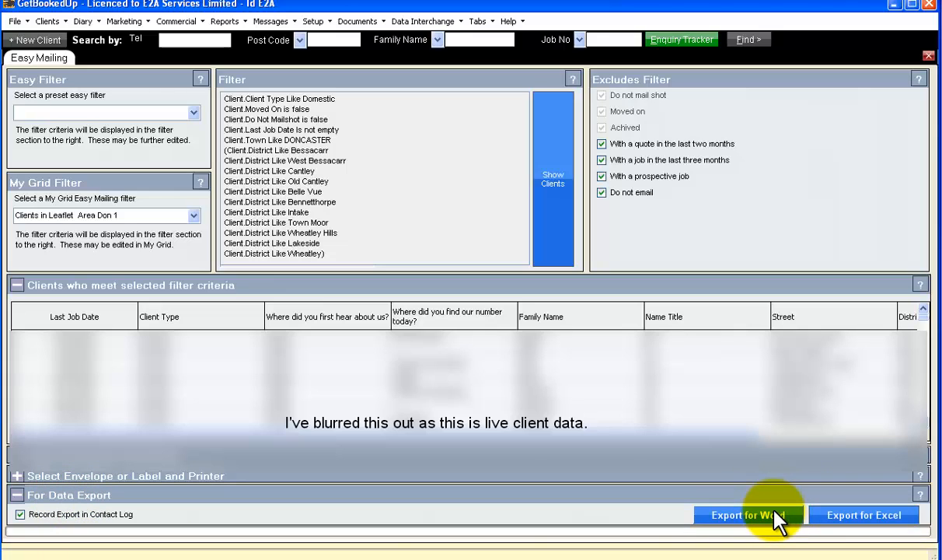
pyautogui.rightClick(45, 60)
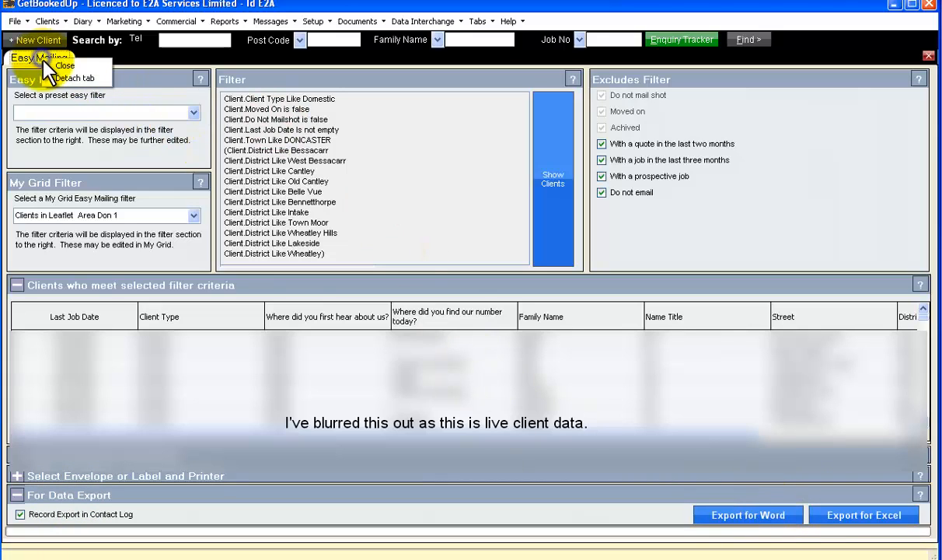
pyautogui.click(47, 64)
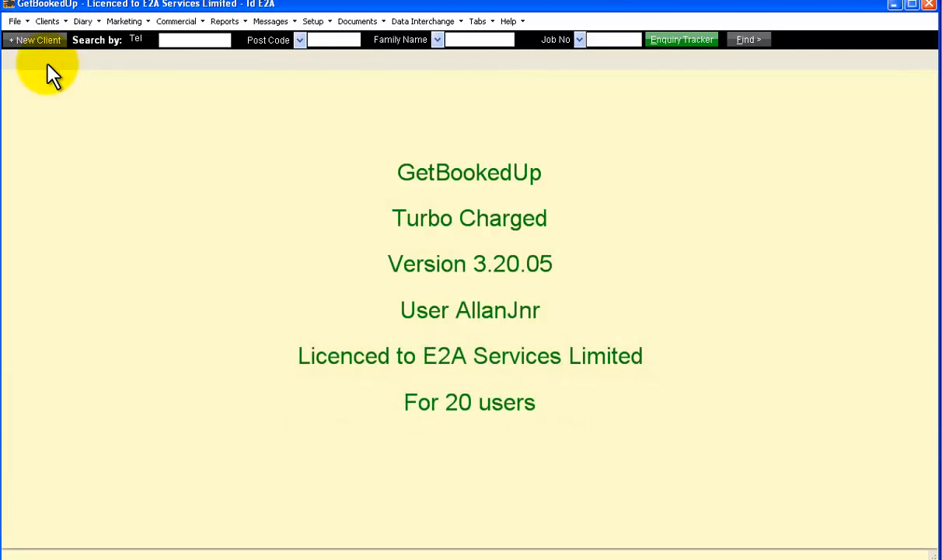
# Start a new Target Marketing plan with the Plan Id "test demo".
pyautogui.click(146, 24)
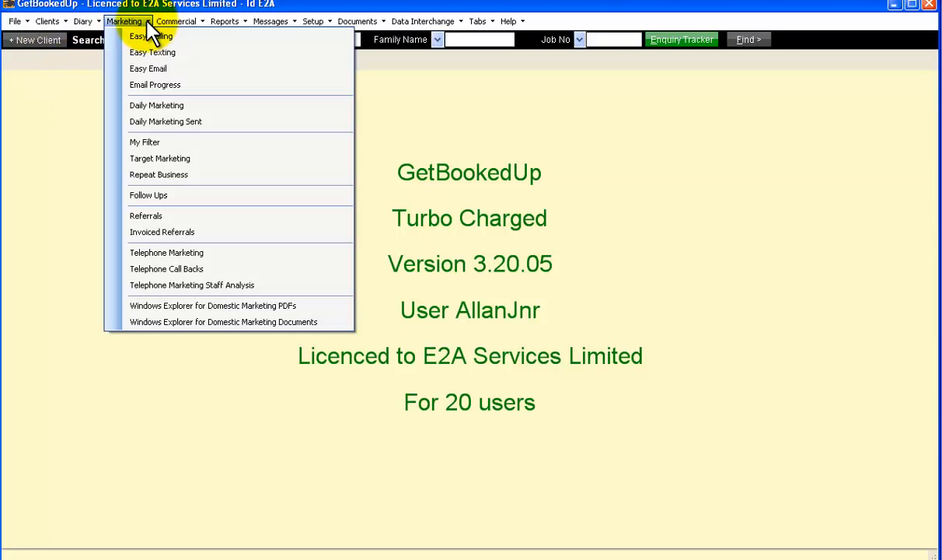
pyautogui.click(155, 159)
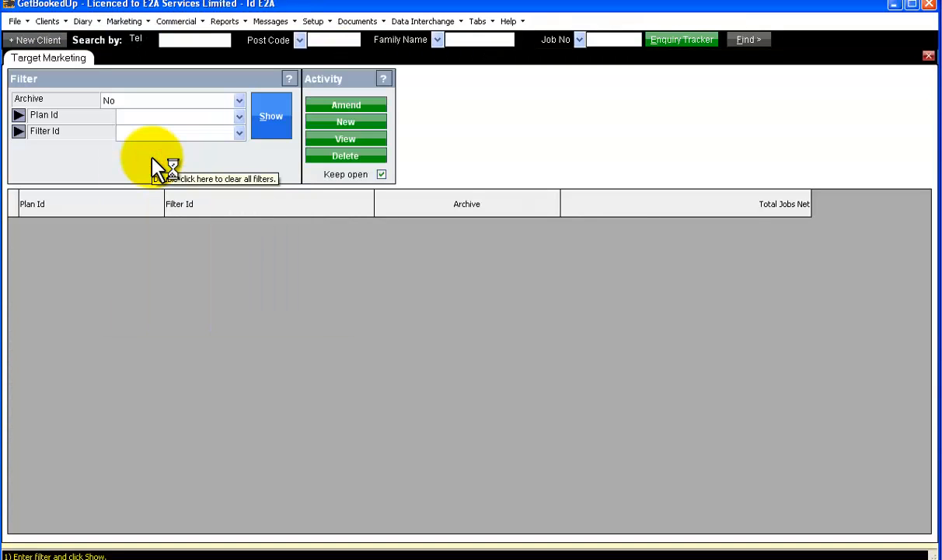
pyautogui.click(326, 122)
pyautogui.click(70, 83)
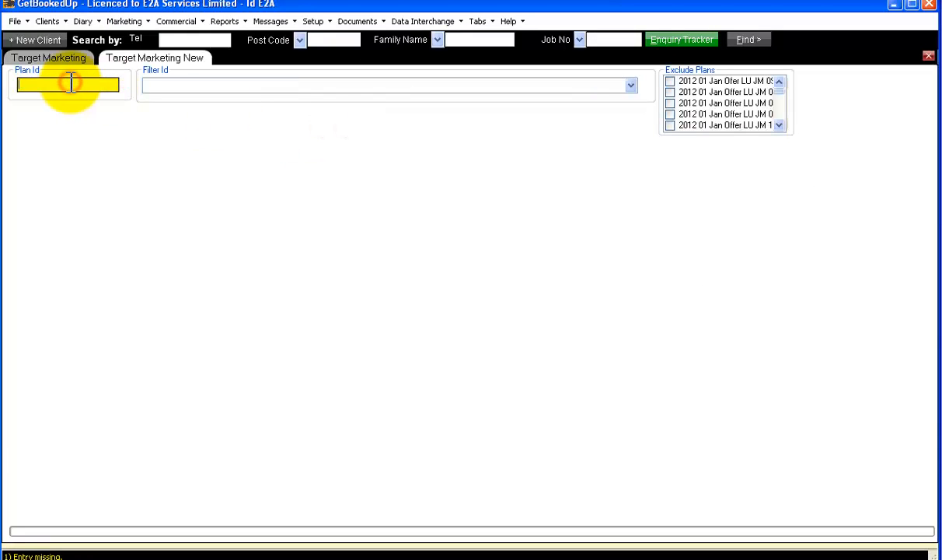
pyautogui.write('test demo')
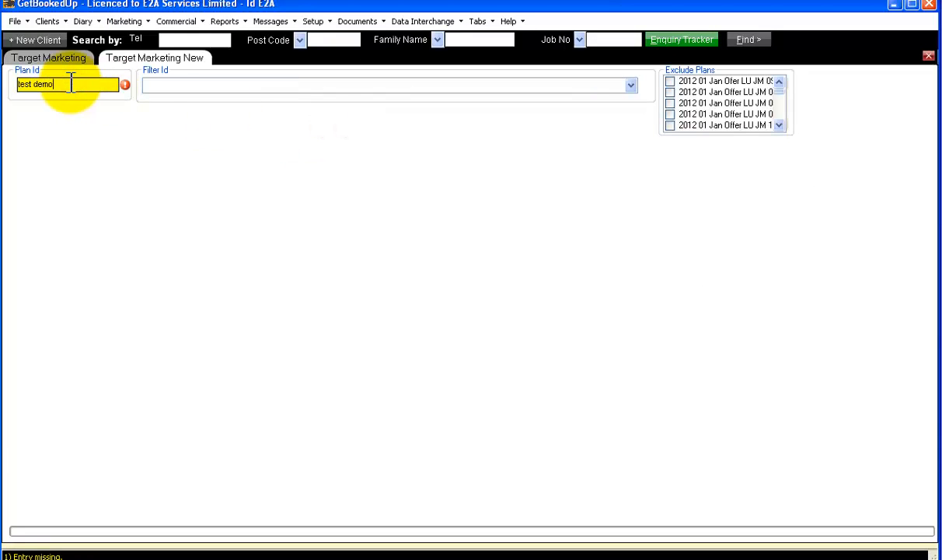
pyautogui.click(371, 161)
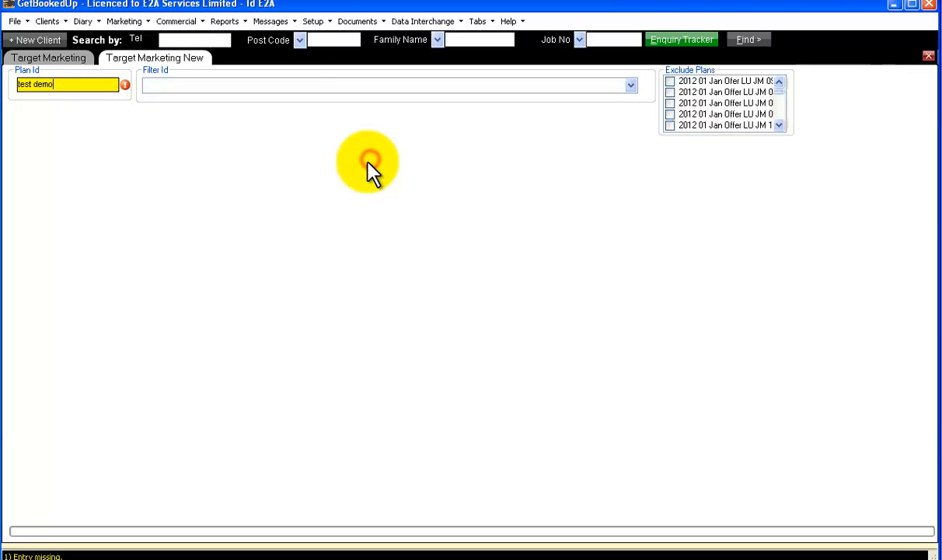
# Set the plan's Filter Id to "All Clients NE Donc Villages".
pyautogui.click(632, 86)
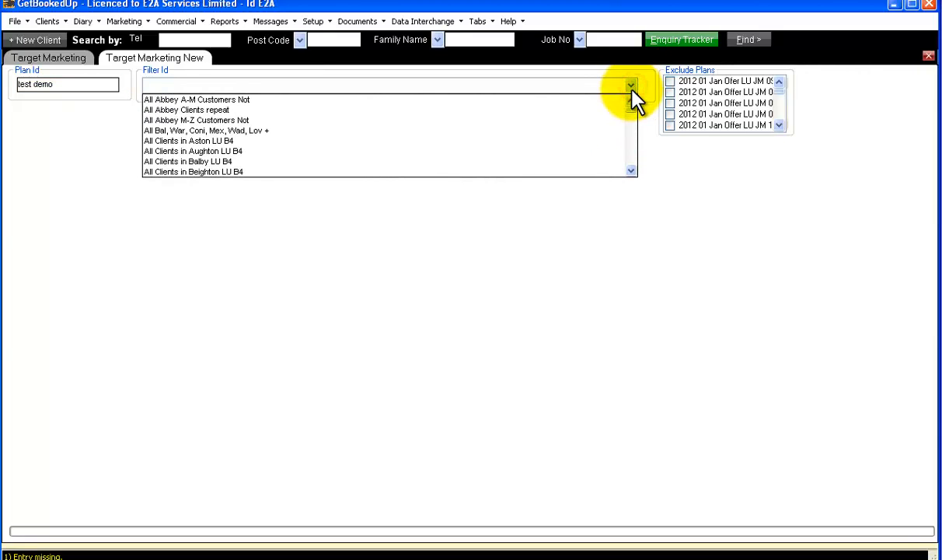
pyautogui.moveTo(631, 101); pyautogui.dragTo(632, 116)
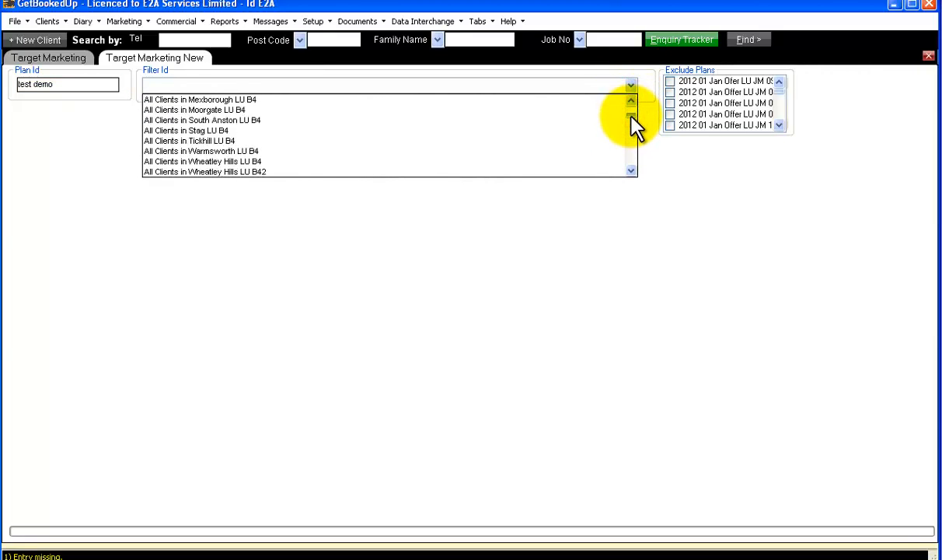
pyautogui.scroll(-5, 634, 128)
pyautogui.scroll(3, 634, 128)
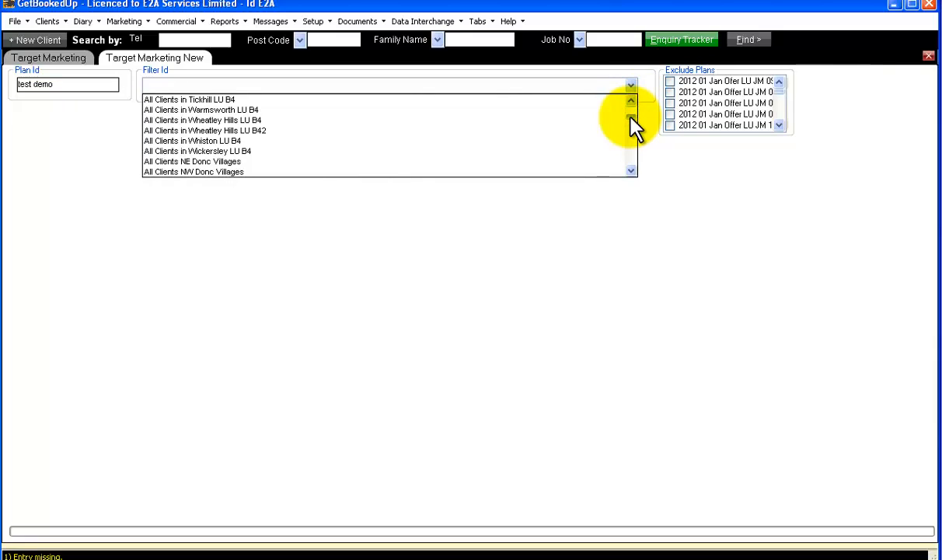
pyautogui.click(263, 162)
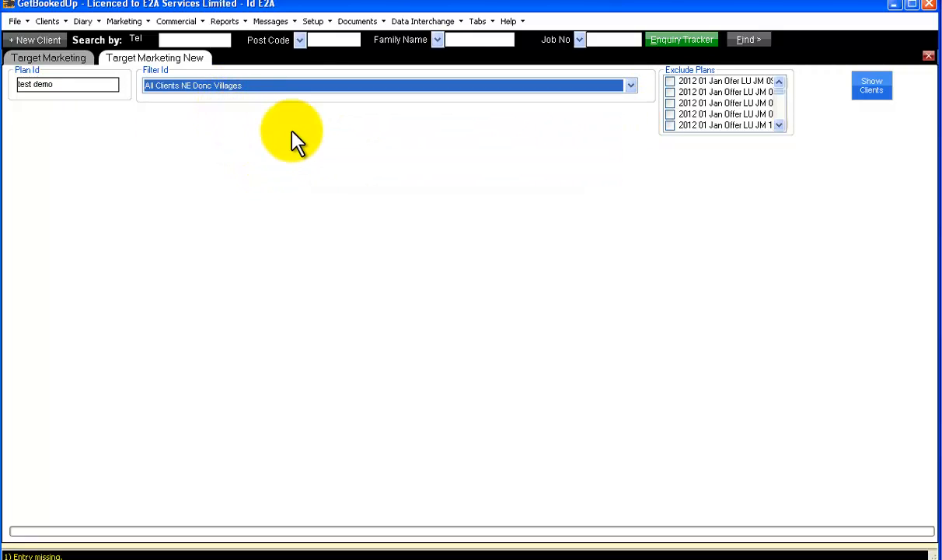
# Confirm the filtered clients as the plan's target and add a first marketing wave.
pyautogui.click(870, 92)
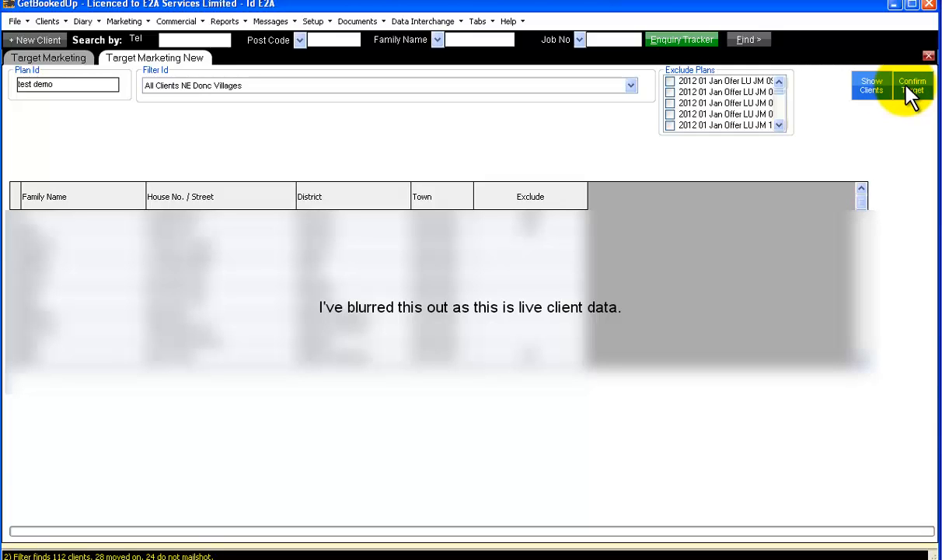
pyautogui.click(914, 92)
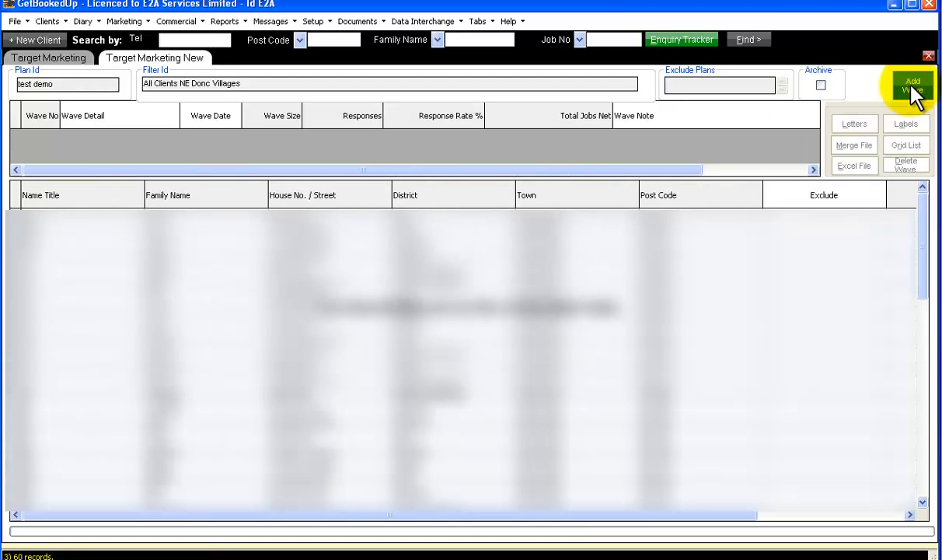
pyautogui.click(913, 87)
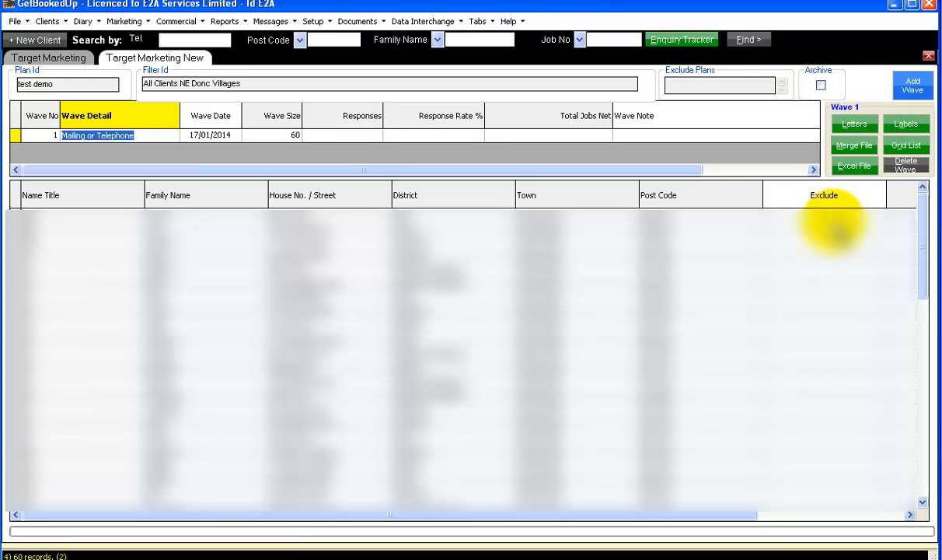
# Close the new plan and the Target Marketing screen.
pyautogui.rightClick(175, 61)
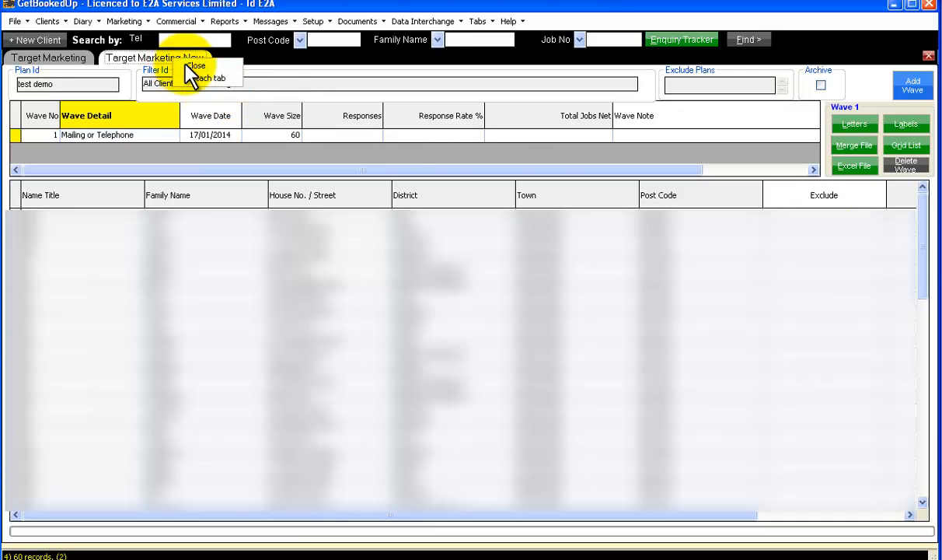
pyautogui.click(187, 65)
pyautogui.rightClick(31, 60)
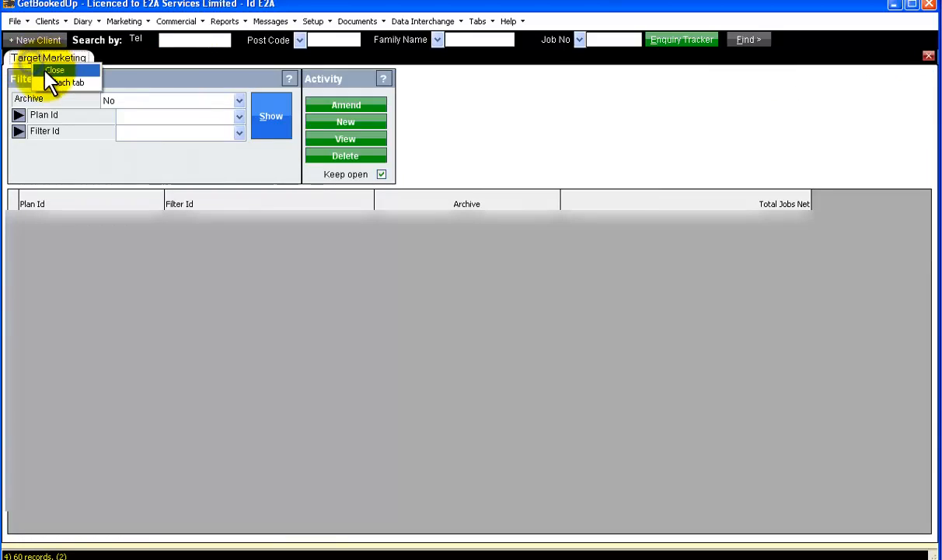
pyautogui.click(46, 71)
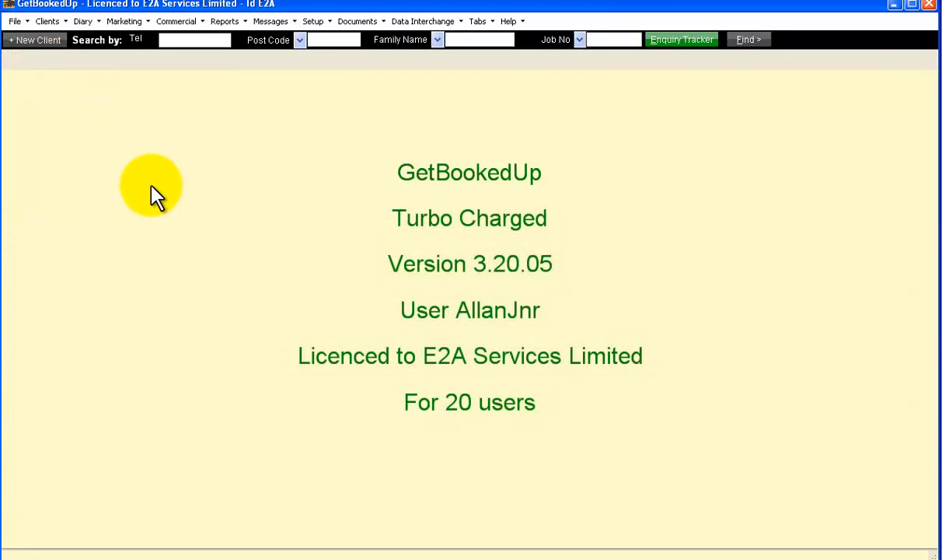